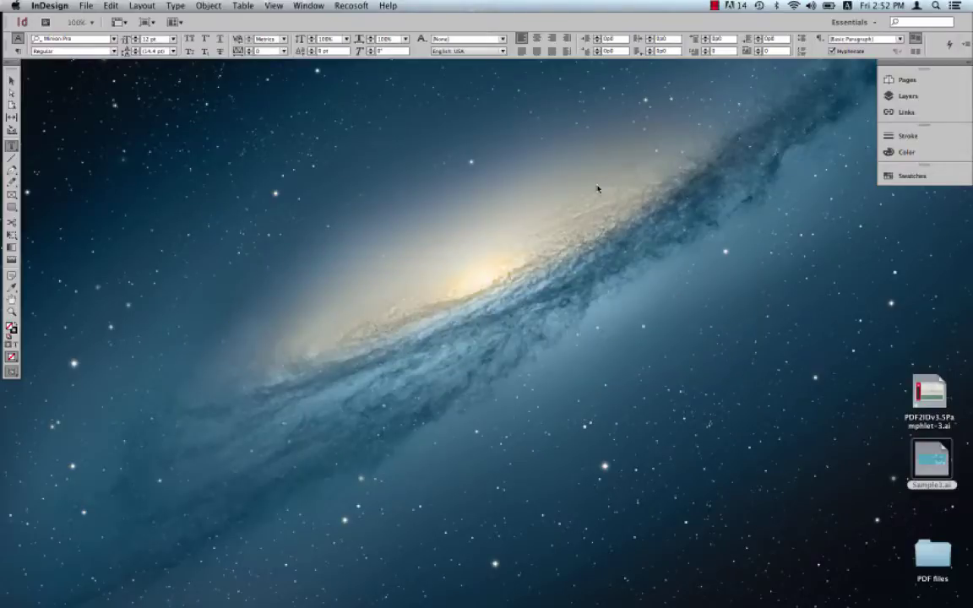
Start a PDF2ID conversion with All Documents enabled and choose PDF2IDv3.5Pamphlet-3.ai.
{"action": "left_click", "coordinate": [351, 5]}
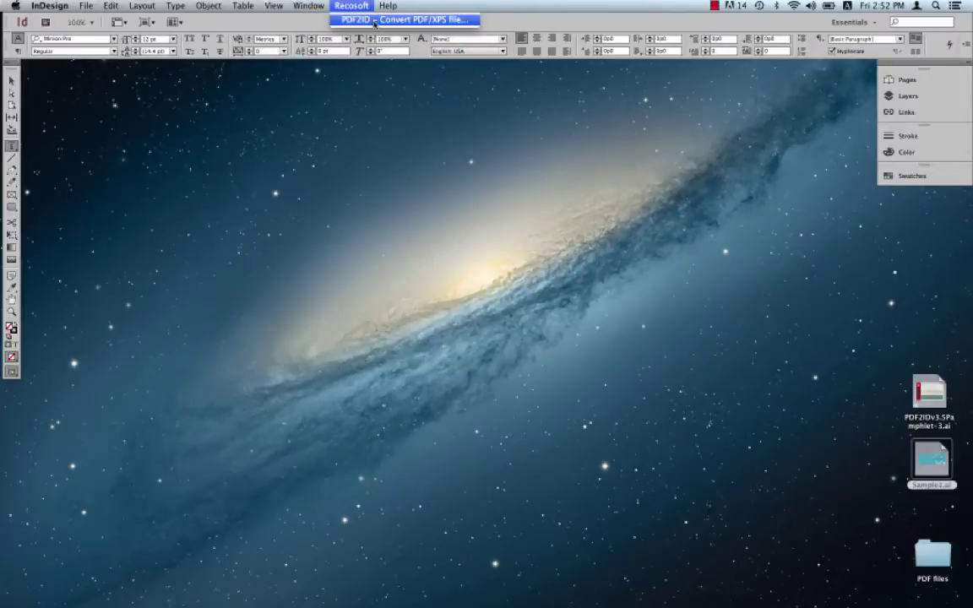
{"action": "left_click", "coordinate": [374, 19]}
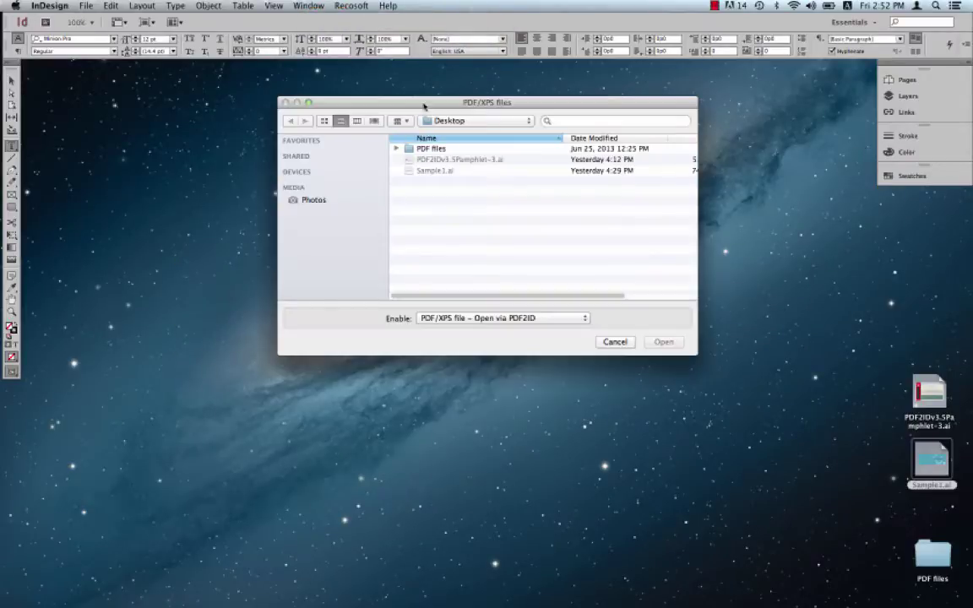
{"action": "left_click_drag", "start_coordinate": [424, 102], "coordinate": [404, 111]}
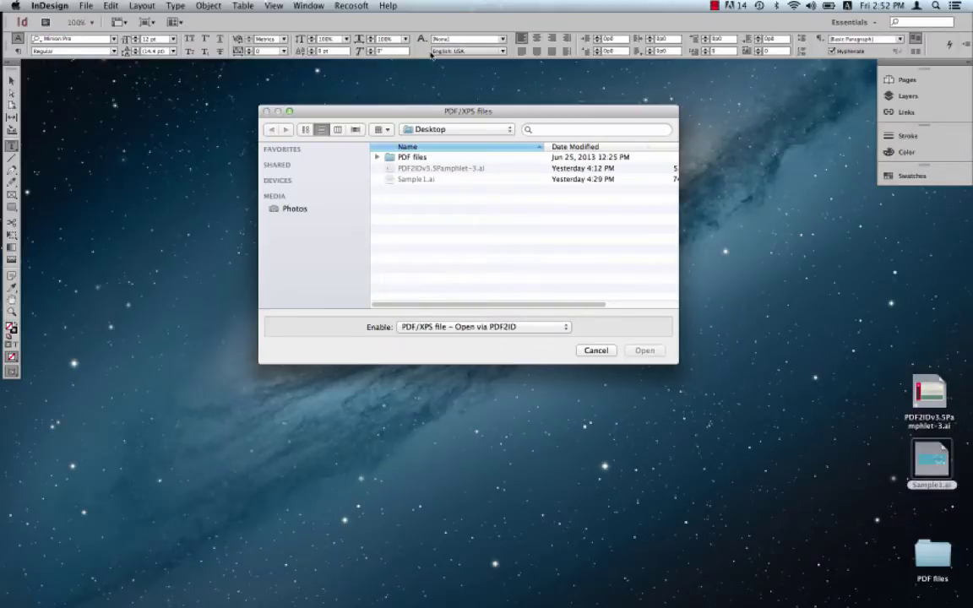
{"action": "left_click", "coordinate": [469, 327]}
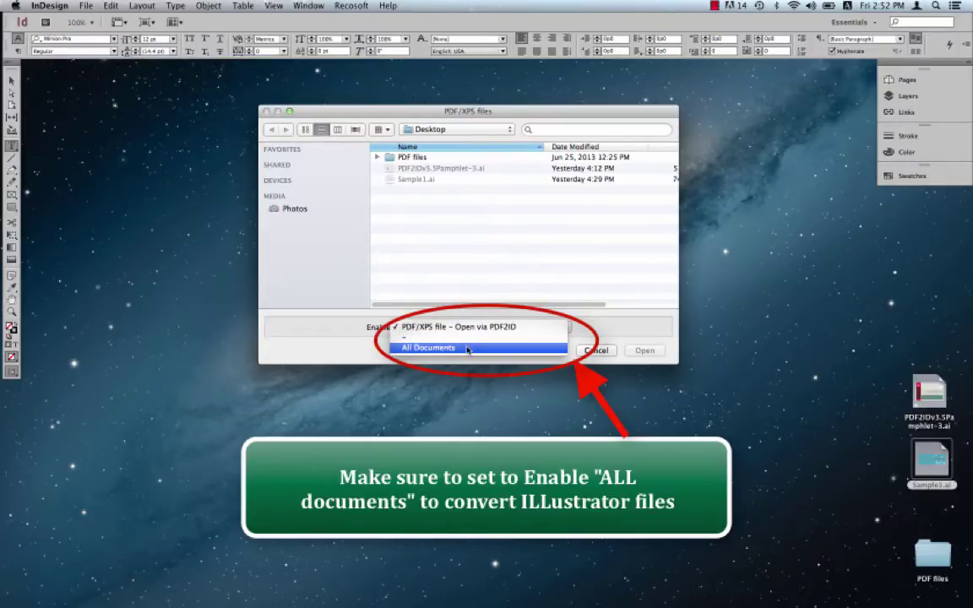
{"action": "left_click", "coordinate": [467, 348]}
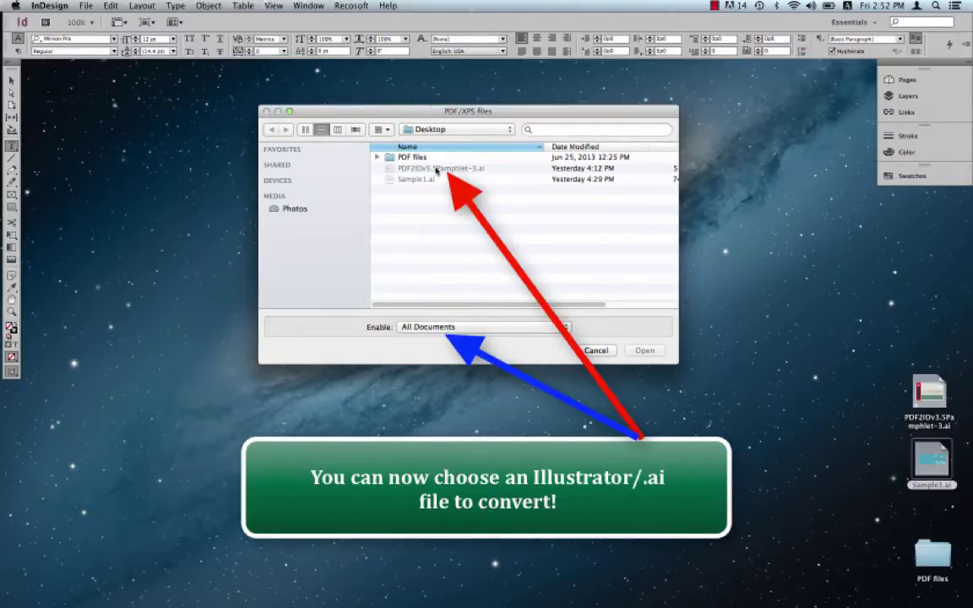
{"action": "left_click", "coordinate": [437, 168]}
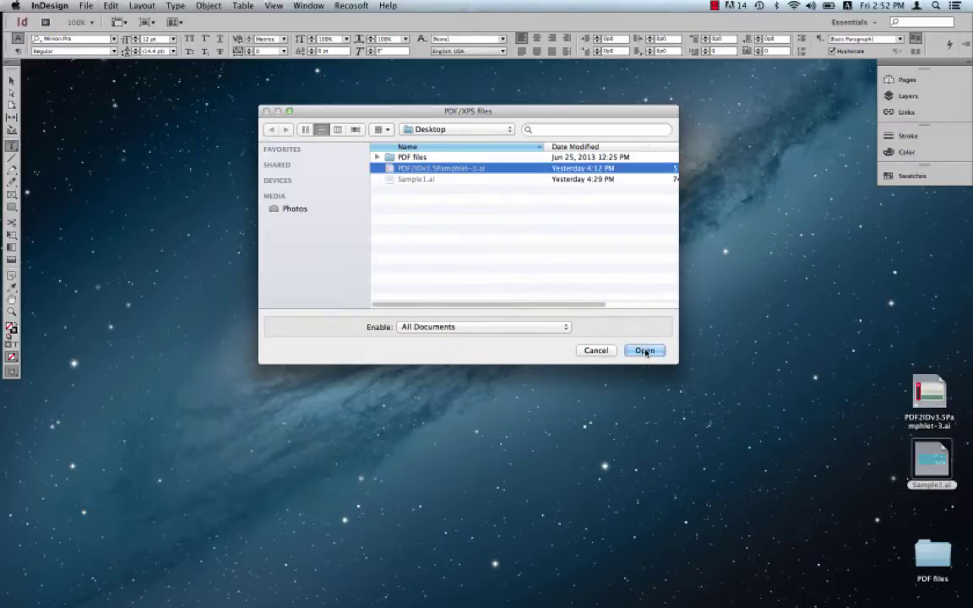
{"action": "left_click", "coordinate": [645, 351]}
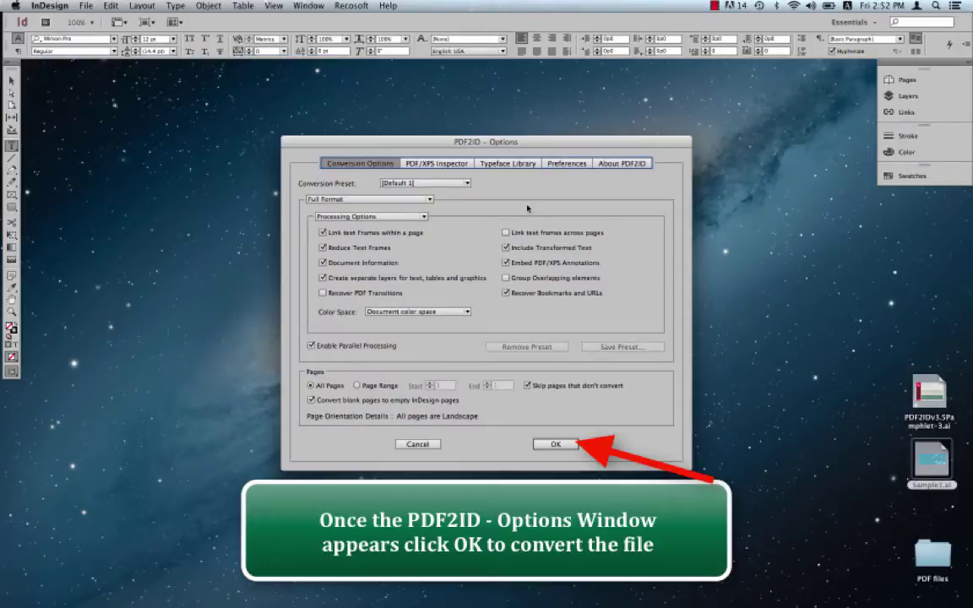
Convert the pamphlet, then test the portfolio table with a column resize and undo it.
{"action": "left_click", "coordinate": [557, 445]}
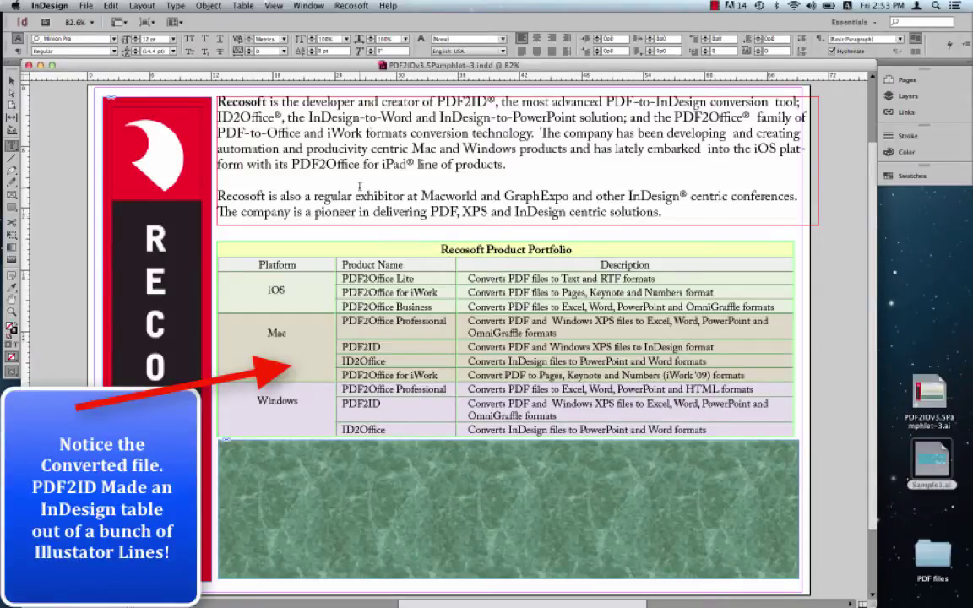
{"action": "left_click_drag", "start_coordinate": [270, 262], "coordinate": [711, 391]}
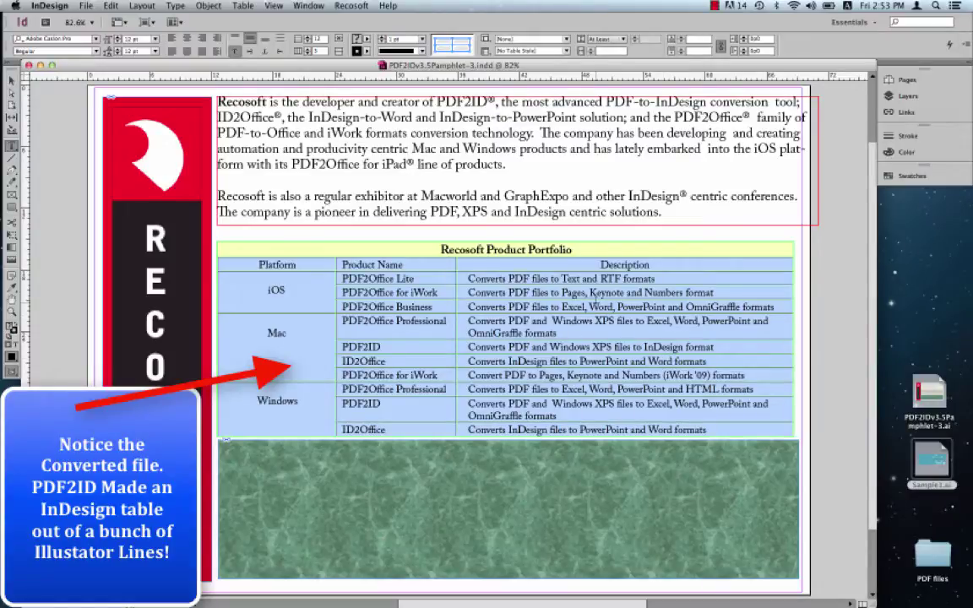
{"action": "left_click", "coordinate": [466, 301]}
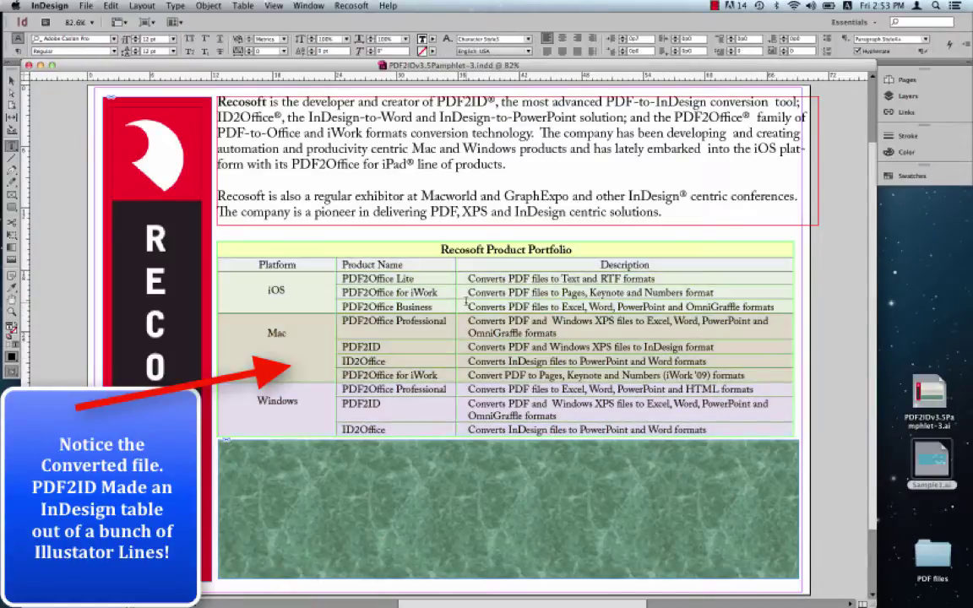
{"action": "left_click_drag", "start_coordinate": [455, 302], "coordinate": [445, 301]}
{"action": "key", "text": "super+z"}
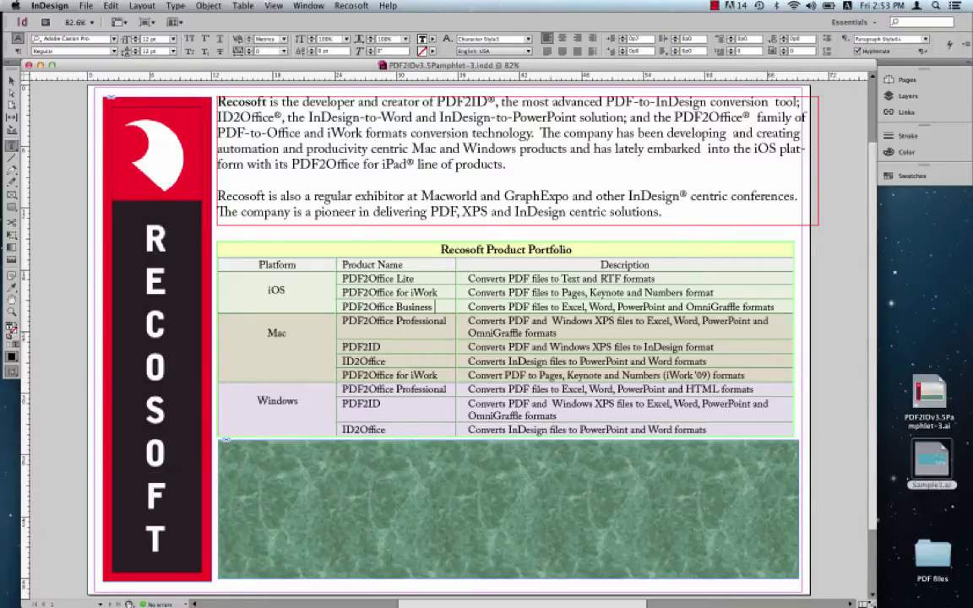
Shrink the InDesign window and place the original pamphlet from Illustrator beside it.
{"action": "left_click_drag", "start_coordinate": [870, 602], "coordinate": [548, 374]}
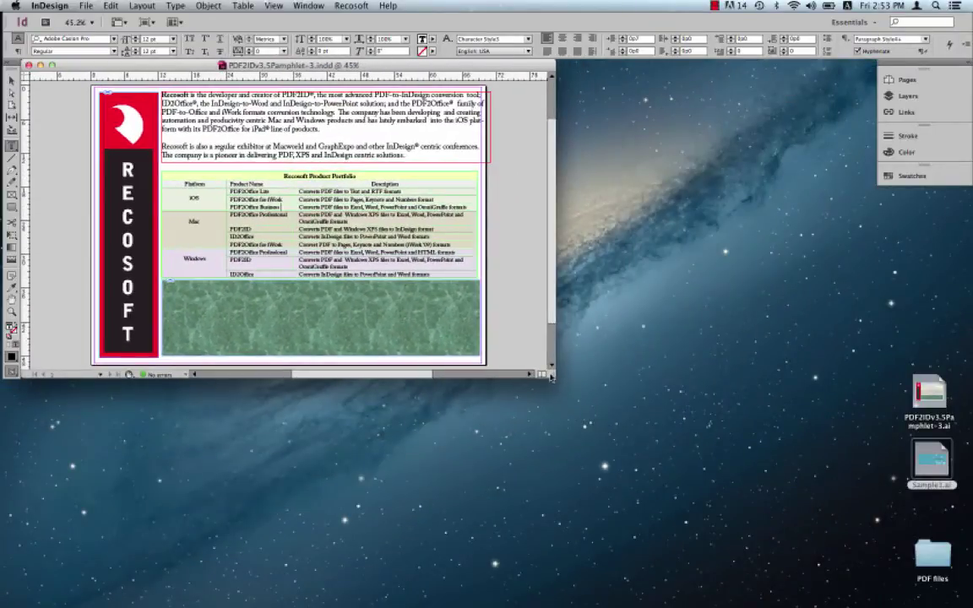
{"action": "key", "text": "super+Tab"}
{"action": "key", "text": "super+Tab"}
{"action": "key", "text": "super+Tab"}
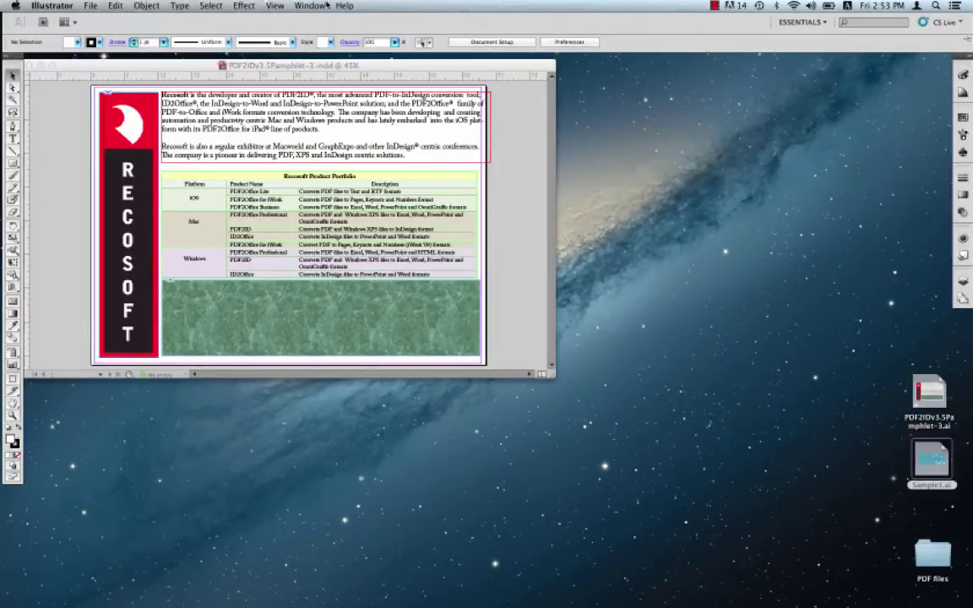
{"action": "left_click", "coordinate": [298, 5]}
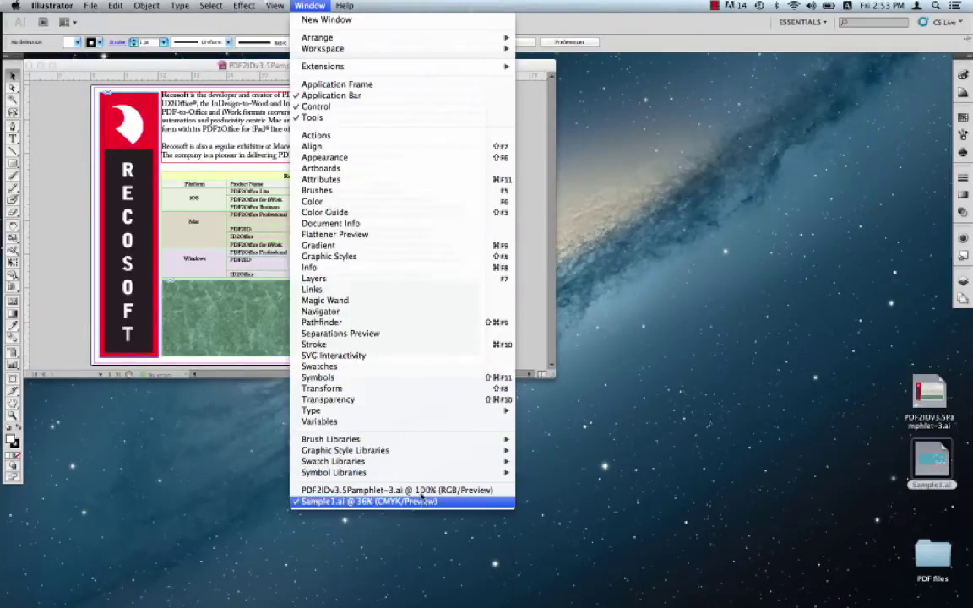
{"action": "left_click", "coordinate": [406, 489]}
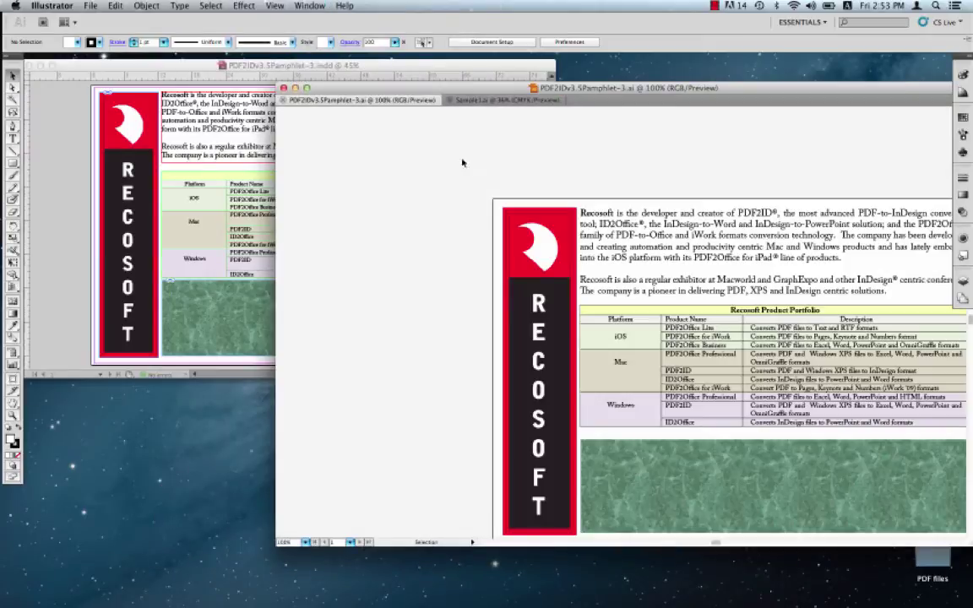
{"action": "left_click_drag", "start_coordinate": [506, 87], "coordinate": [424, 135]}
{"action": "left_click", "coordinate": [412, 64]}
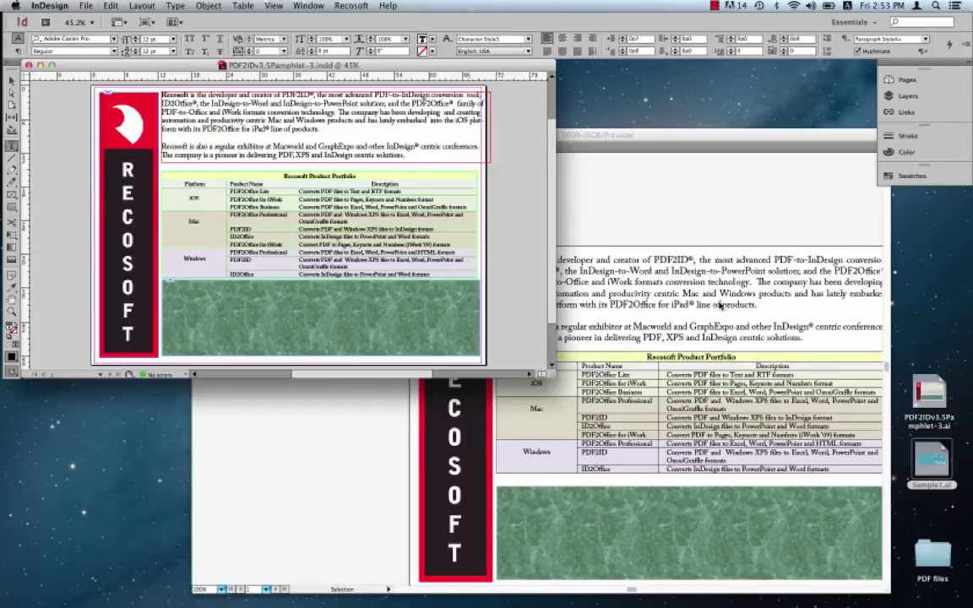
{"action": "triple_click", "coordinate": [393, 120]}
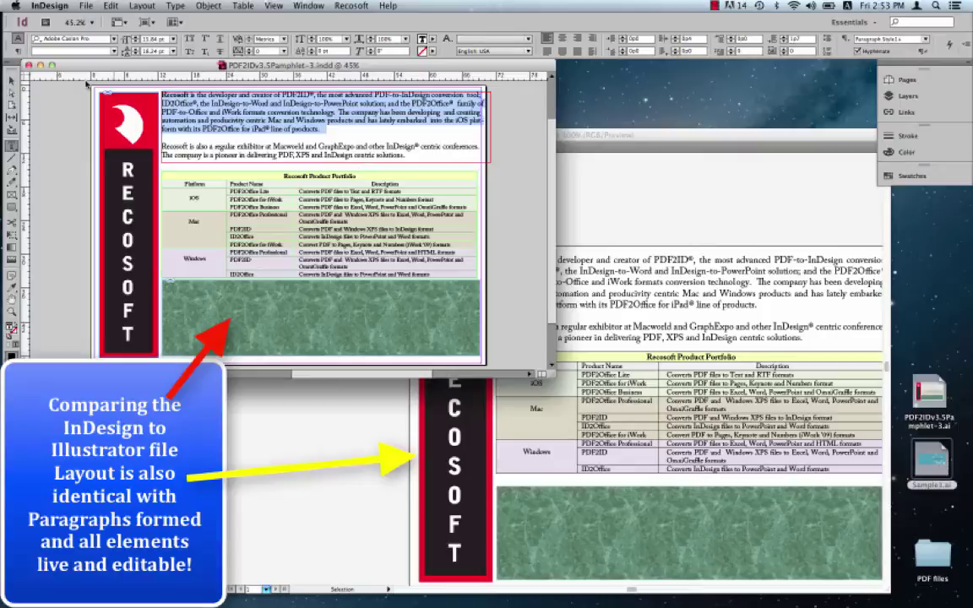
{"action": "left_click", "coordinate": [11, 80]}
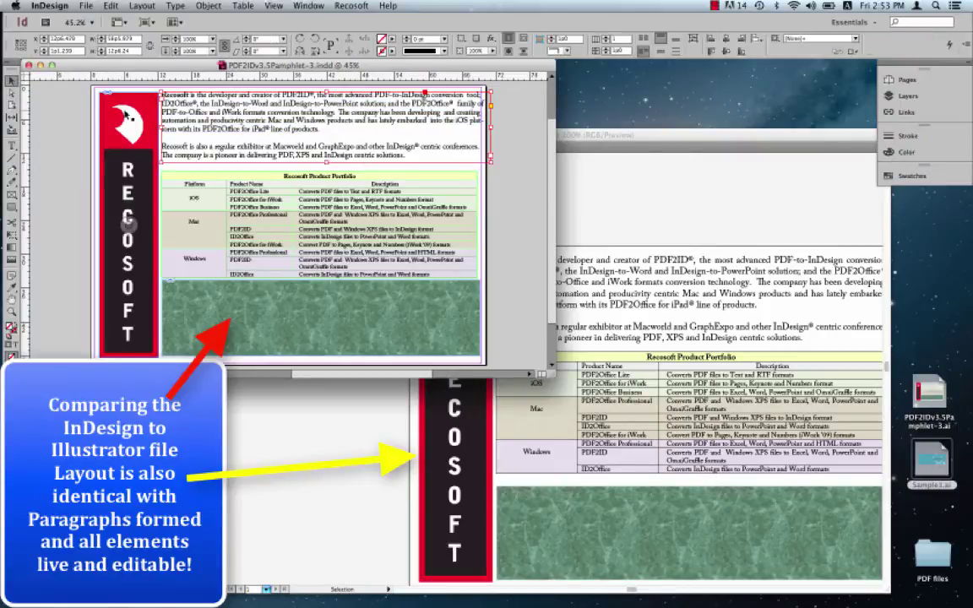
{"action": "left_click_drag", "start_coordinate": [125, 112], "coordinate": [152, 115]}
{"action": "key", "text": "super+z"}
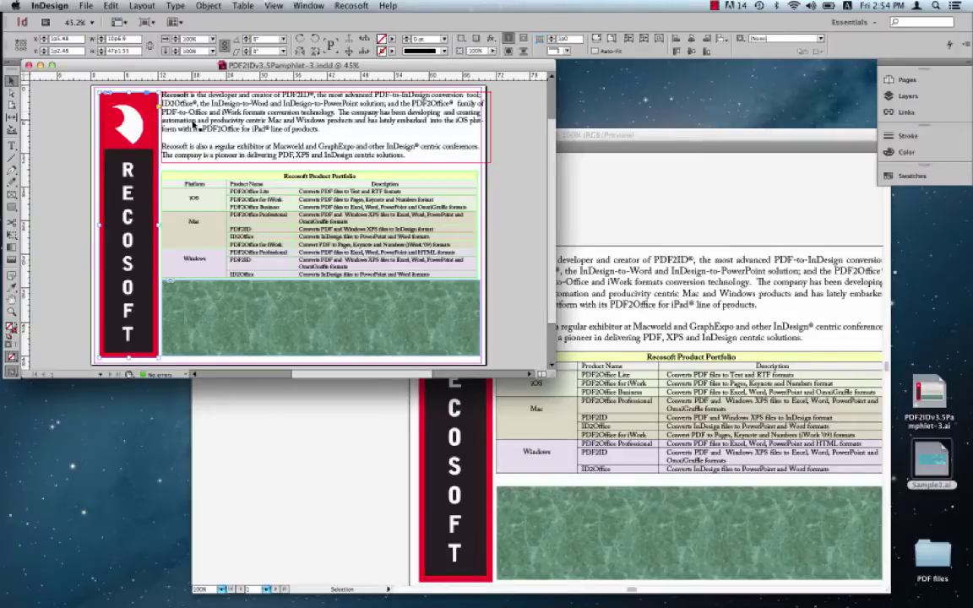
Convert Sample1.ai via PDF2ID with All Documents enabled and default options.
{"action": "left_click", "coordinate": [350, 4]}
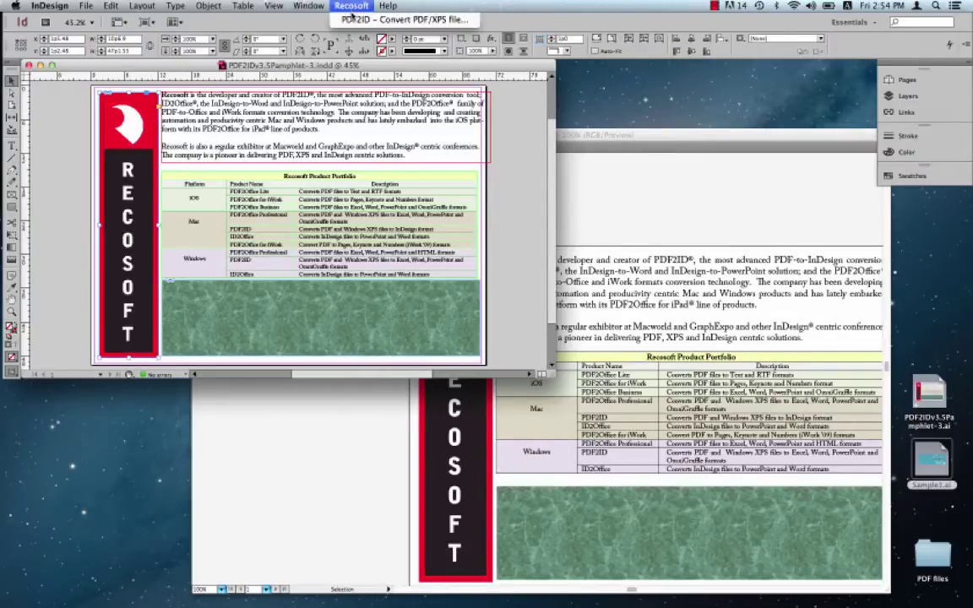
{"action": "left_click", "coordinate": [354, 19]}
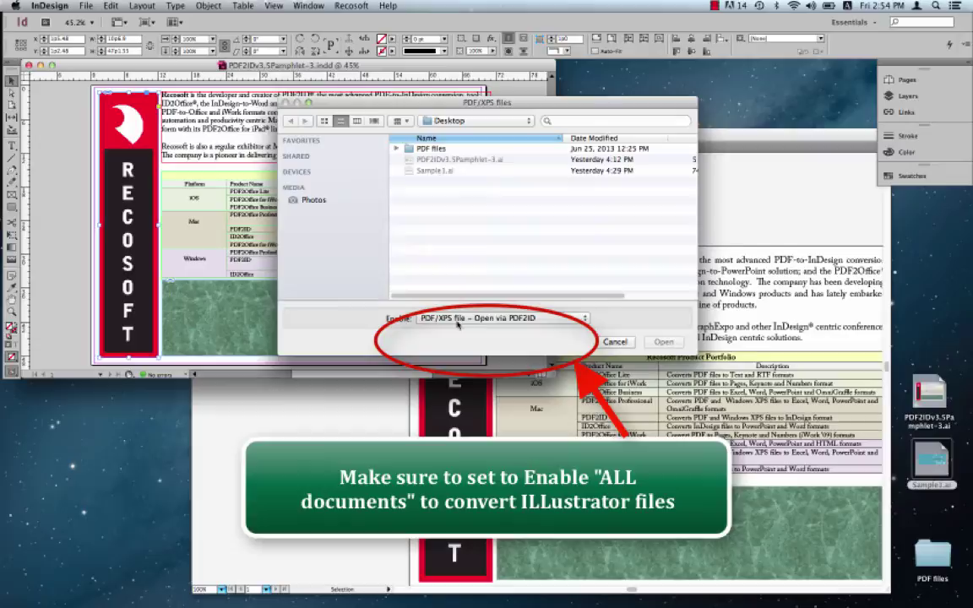
{"action": "left_click", "coordinate": [460, 318]}
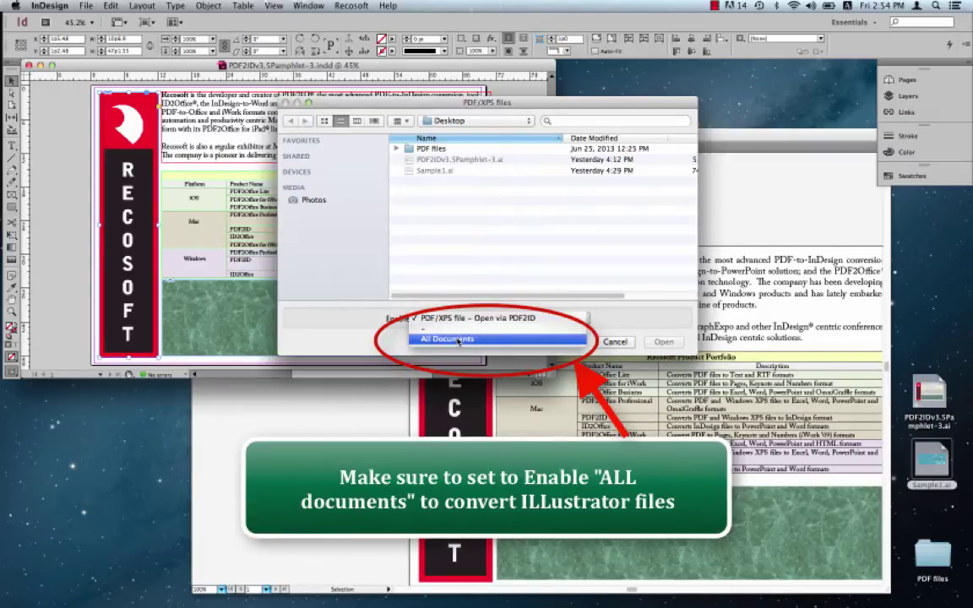
{"action": "left_click", "coordinate": [456, 338]}
{"action": "left_click", "coordinate": [441, 171]}
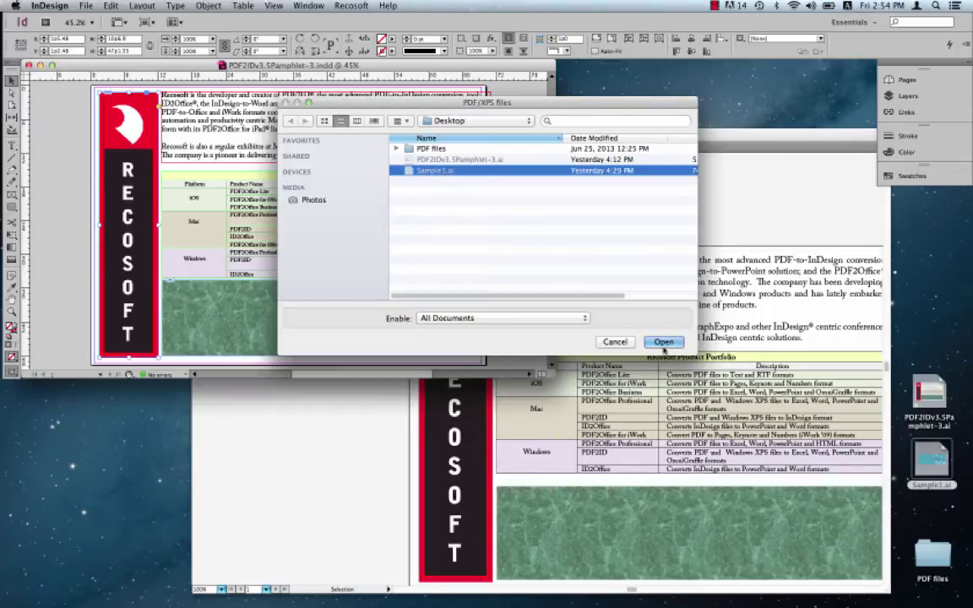
{"action": "left_click", "coordinate": [664, 344]}
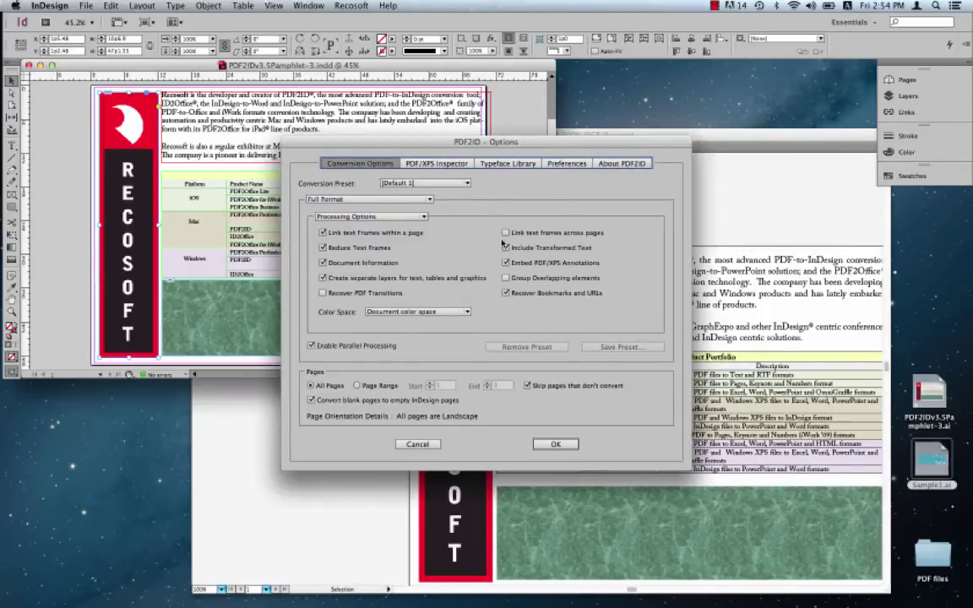
{"action": "left_click", "coordinate": [556, 445]}
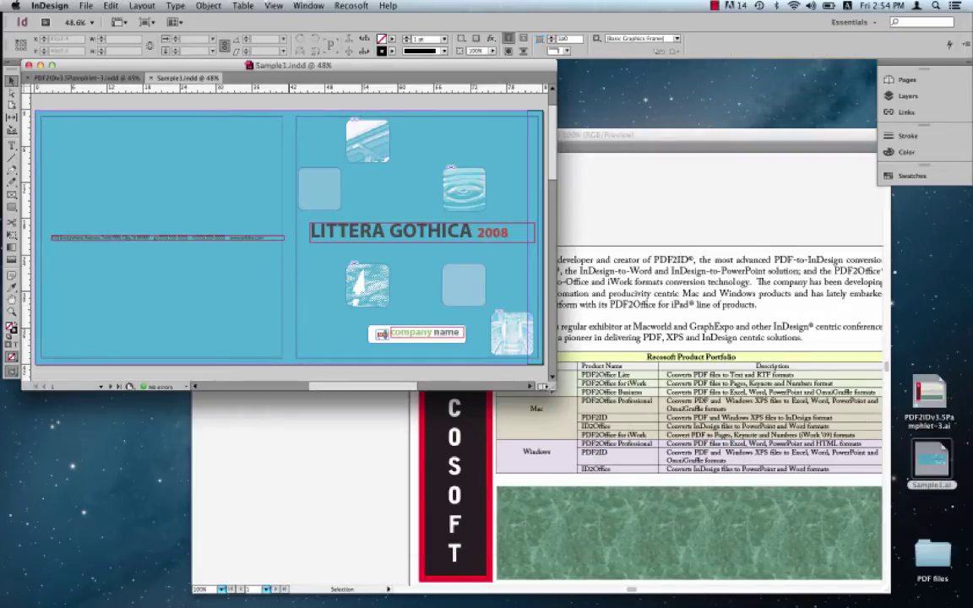
Resize the document window and compare it with the Sample1.ai original in Illustrator.
{"action": "mouse_move", "coordinate": [547, 387]}
{"action": "left_mouse_down"}
{"action": "mouse_move", "coordinate": [568, 404]}
{"action": "mouse_move", "coordinate": [545, 368]}
{"action": "left_mouse_up"}
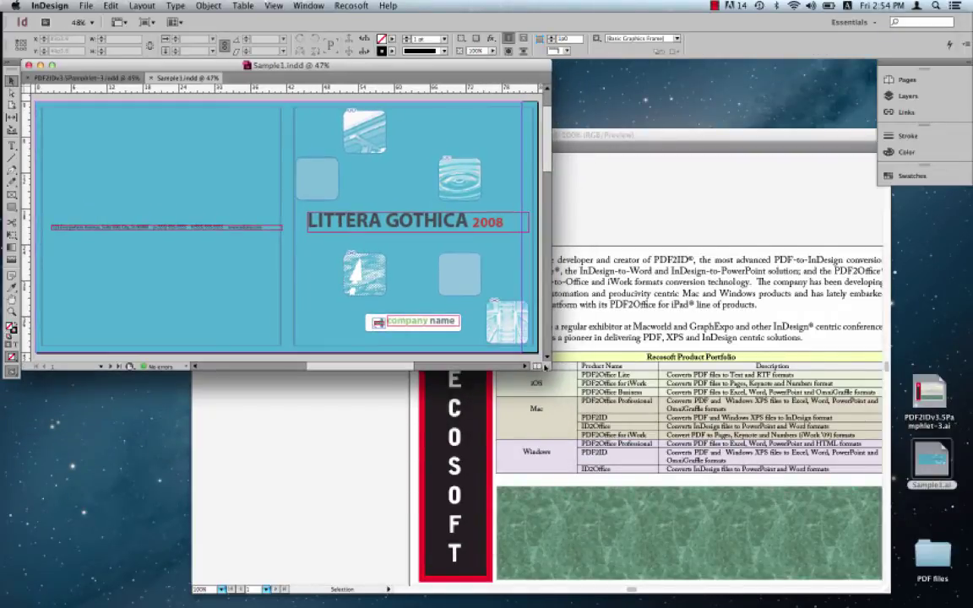
{"action": "left_click", "coordinate": [585, 135]}
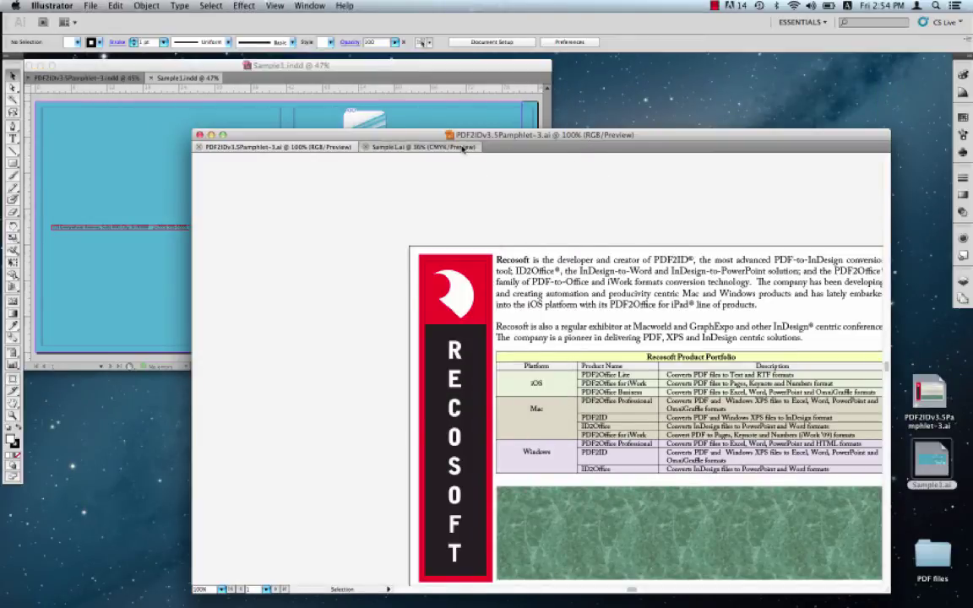
{"action": "left_click", "coordinate": [419, 145]}
{"action": "left_click", "coordinate": [186, 90]}
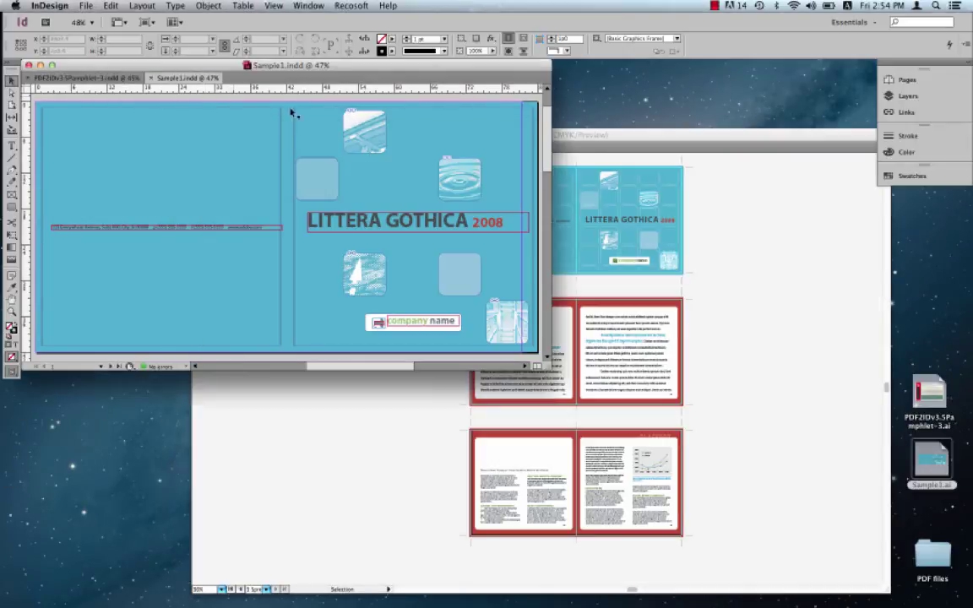
Select the empty rounded square frame and the water-drop image frame on the cover.
{"action": "left_click", "coordinate": [314, 178]}
{"action": "left_click", "coordinate": [459, 179]}
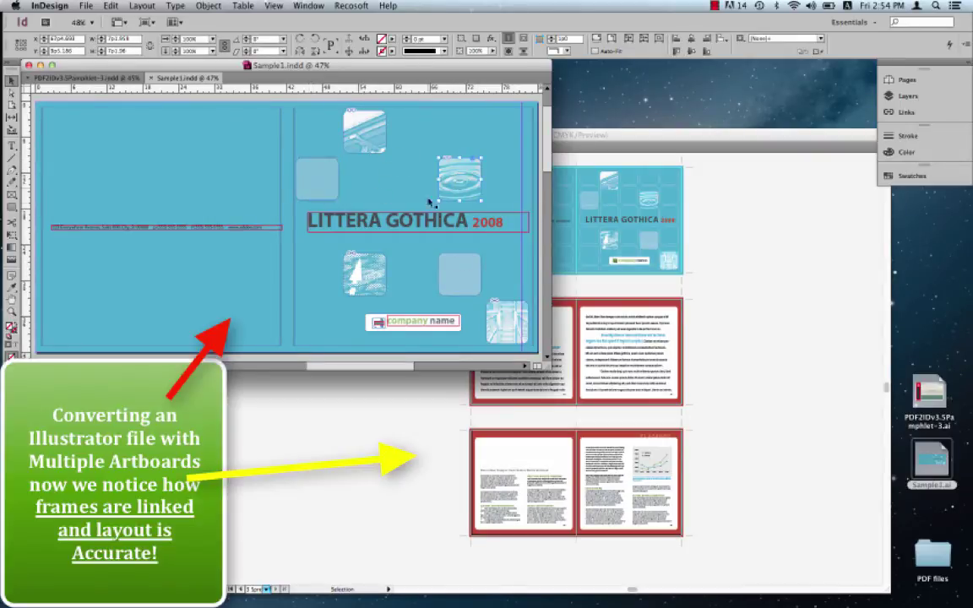
{"action": "scroll", "coordinate": [435, 213], "scroll_direction": "down", "scroll_amount": 5}
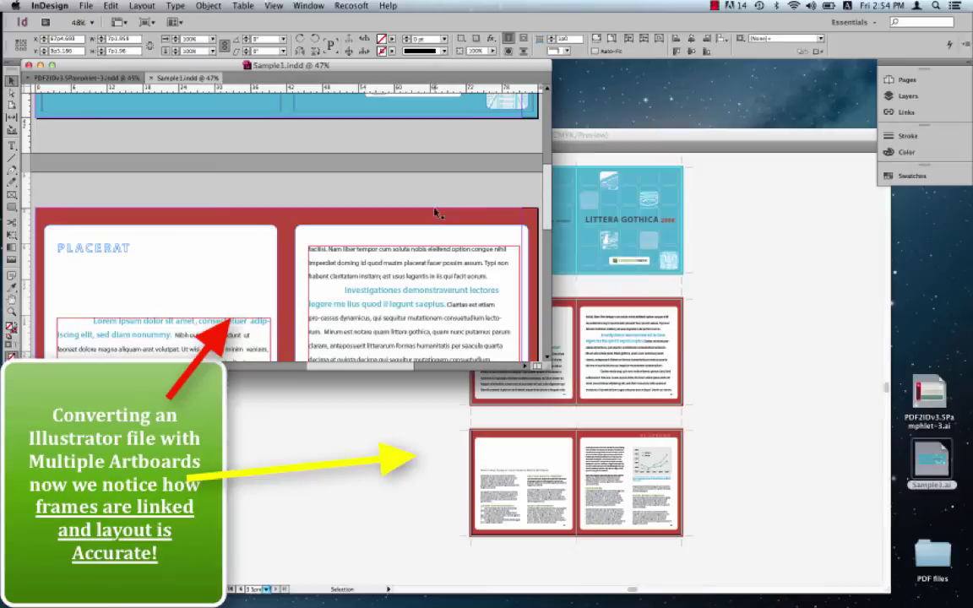
{"action": "scroll", "coordinate": [435, 214], "scroll_direction": "down", "scroll_amount": 4}
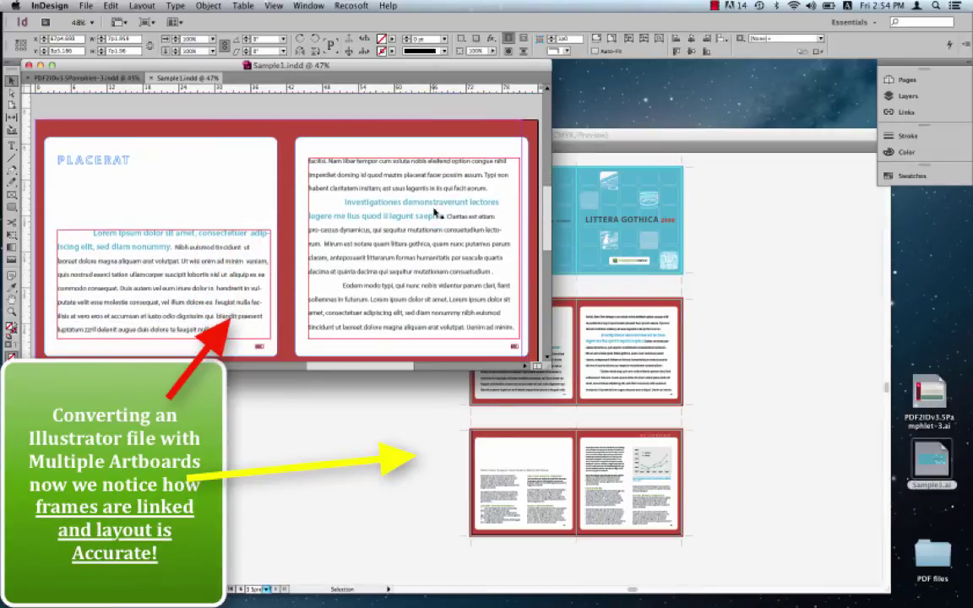
Select text flowing across the two linked text frames to confirm the threading.
{"action": "double_click", "coordinate": [168, 236]}
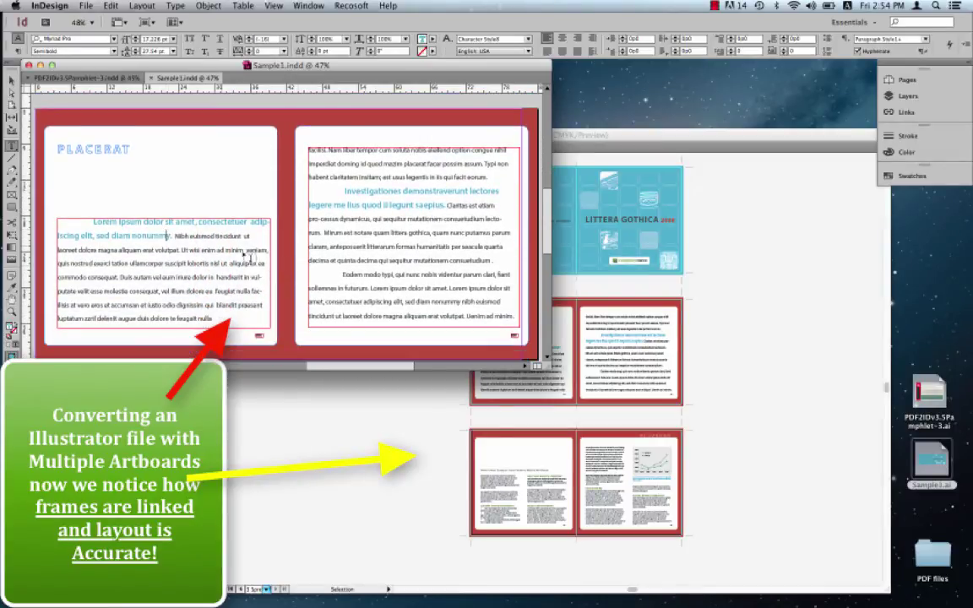
{"action": "left_click_drag", "start_coordinate": [391, 275], "coordinate": [172, 263]}
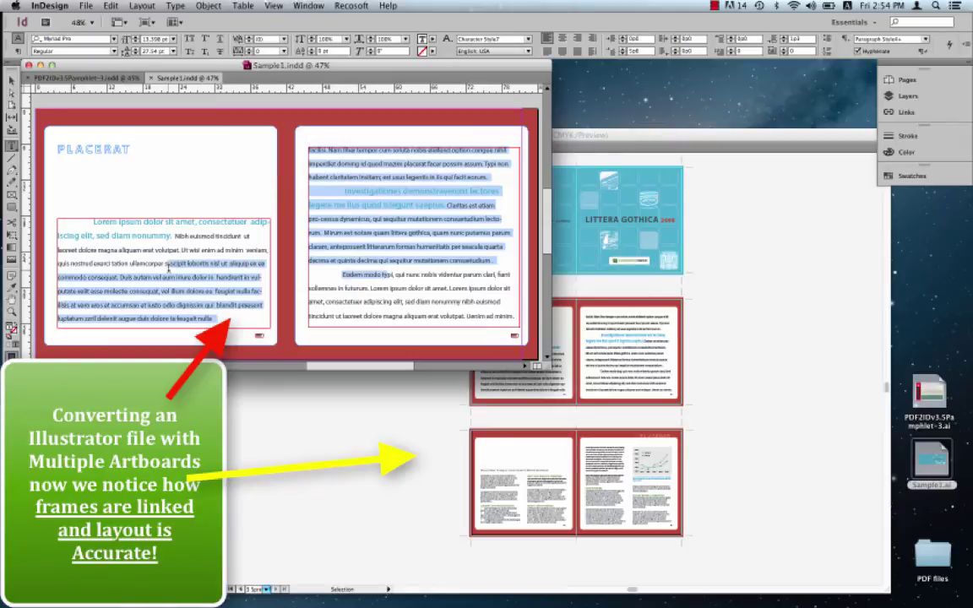
{"action": "left_click", "coordinate": [388, 222]}
{"action": "scroll", "coordinate": [391, 212], "scroll_direction": "down", "scroll_amount": 2}
{"action": "scroll", "coordinate": [397, 214], "scroll_direction": "down", "scroll_amount": 6}
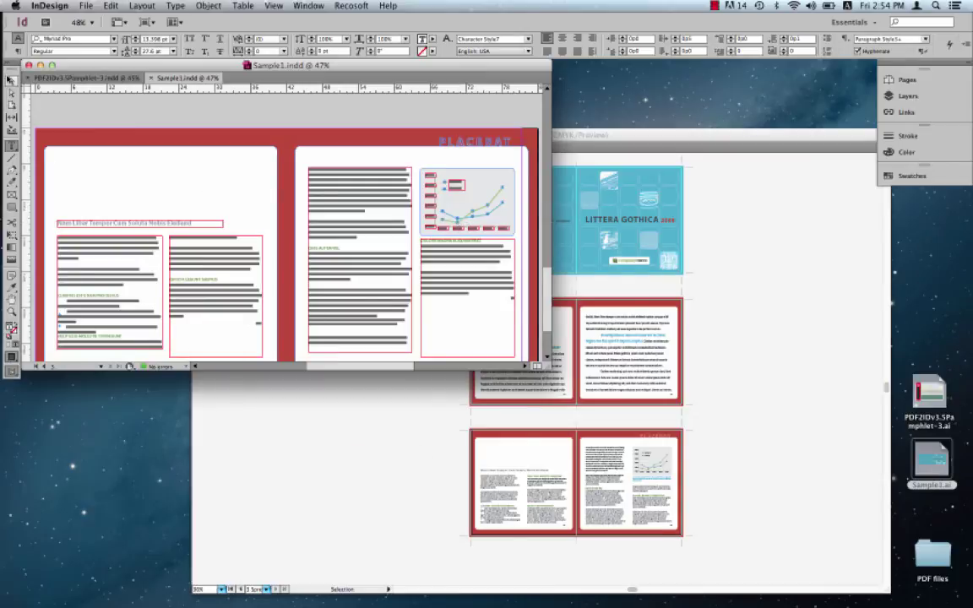
Flip an element of the line chart to show it is editable, then undo twice.
{"action": "left_click", "coordinate": [12, 79]}
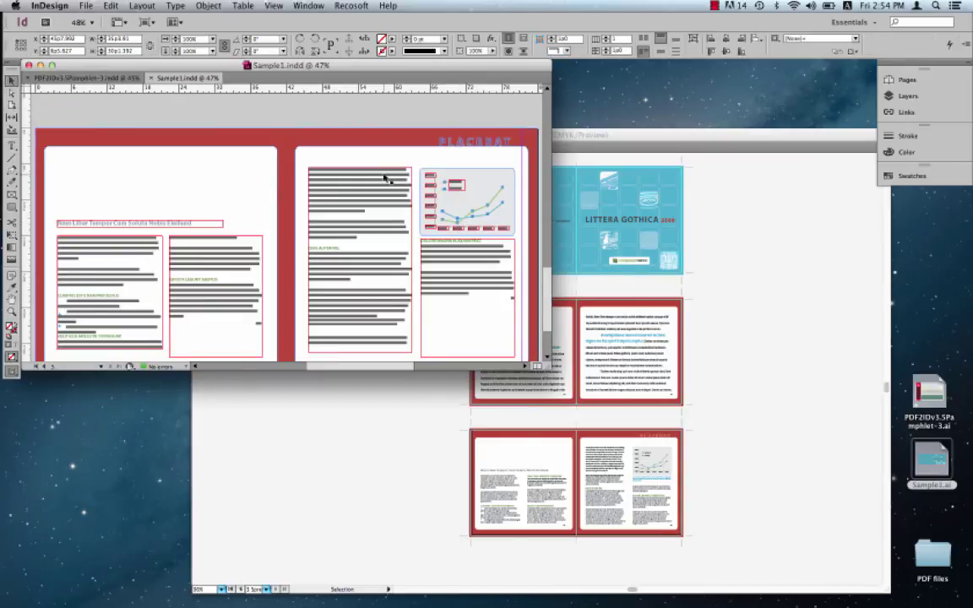
{"action": "left_click", "coordinate": [502, 185]}
{"action": "left_click_drag", "start_coordinate": [502, 185], "coordinate": [501, 203]}
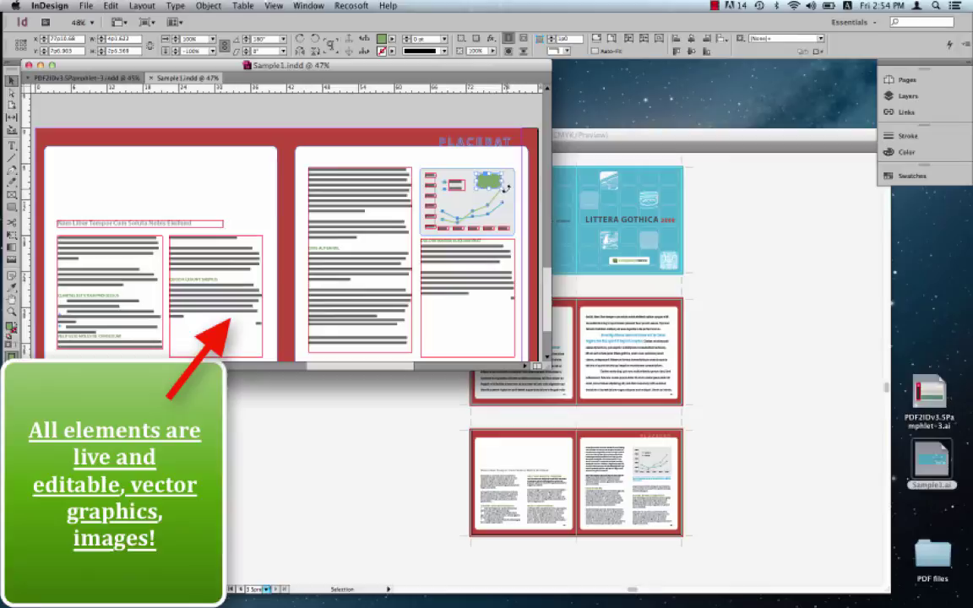
{"action": "key", "text": "super+z"}
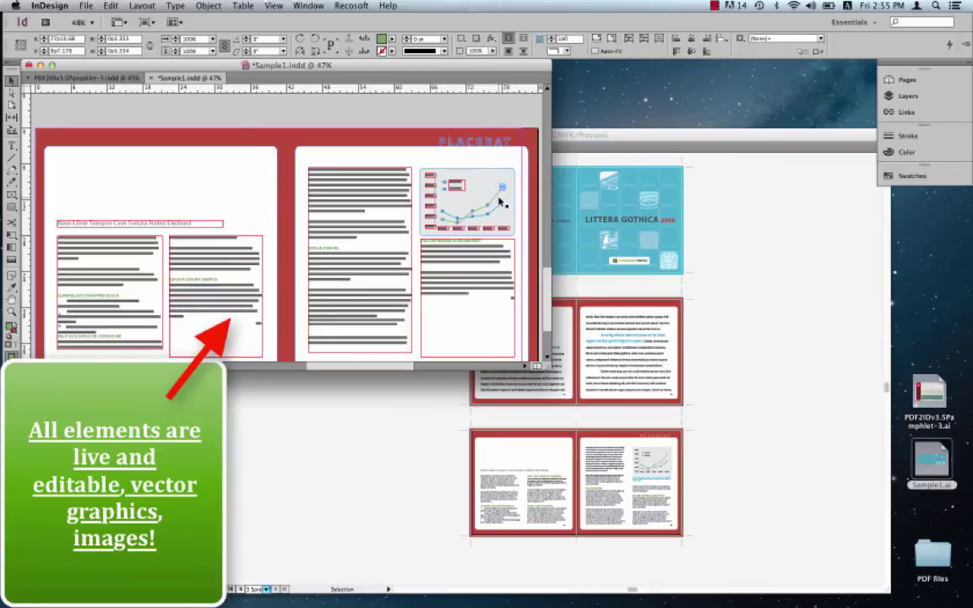
{"action": "key", "text": "super+z"}
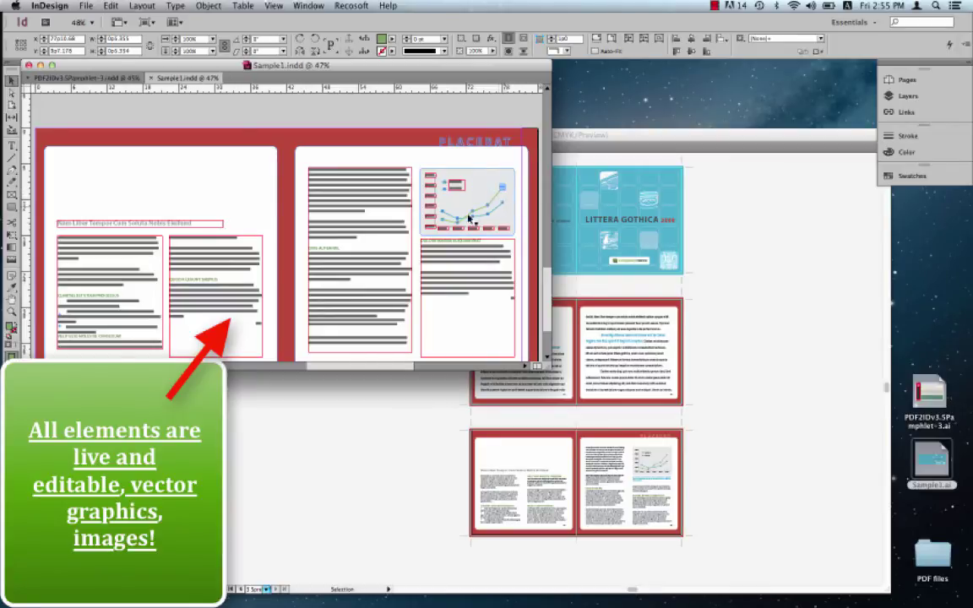
{"action": "left_click", "coordinate": [319, 265]}
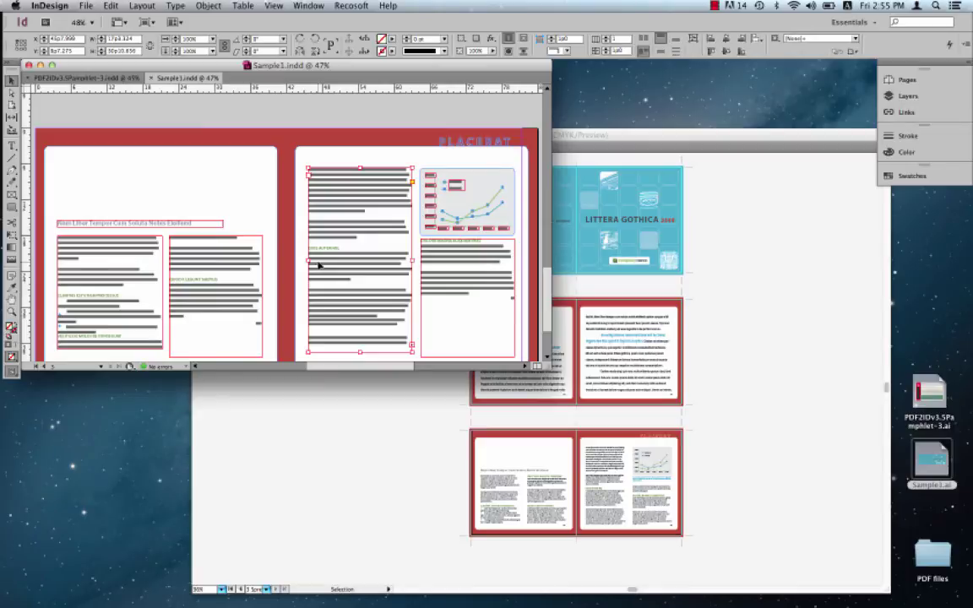